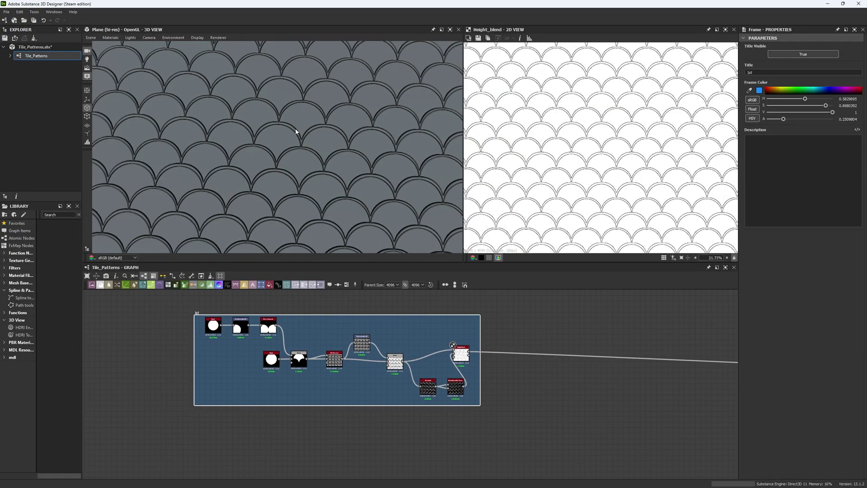
Examine the fish-scale pattern in the 3D view and the combined Blend node's output up close in a maximized 2D view.
{"action": "left_click_drag", "start_coordinate": [231, 123], "coordinate": [265, 200]}
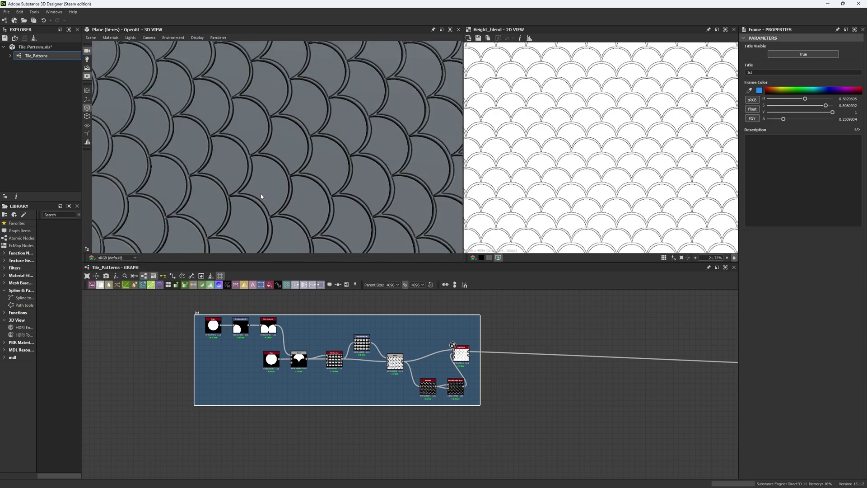
{"action": "double_click", "coordinate": [394, 362]}
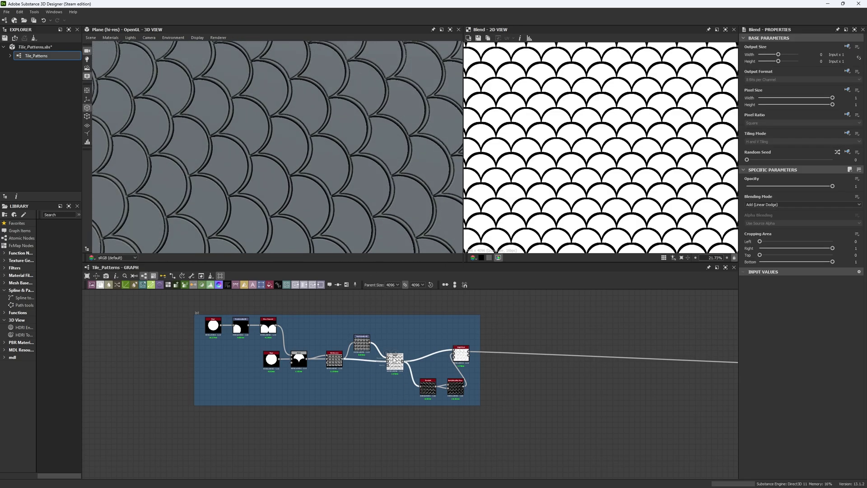
{"action": "left_click", "coordinate": [726, 30]}
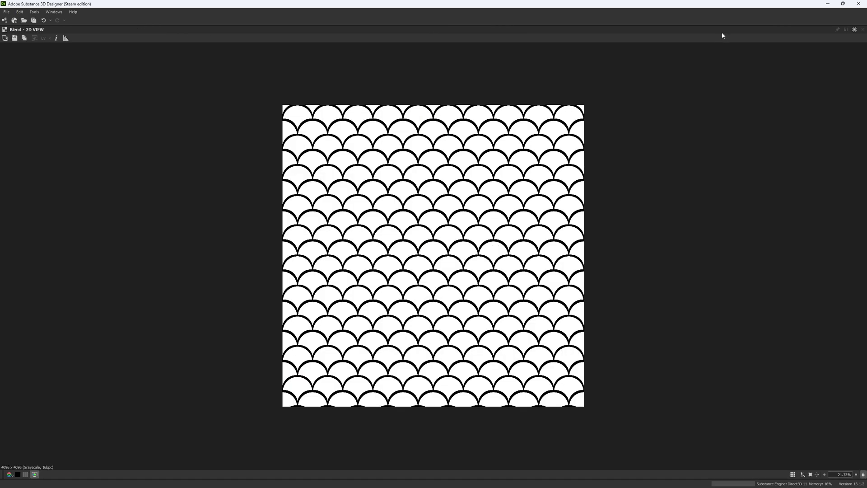
{"action": "scroll", "coordinate": [411, 314], "scroll_direction": "up", "scroll_amount": 10}
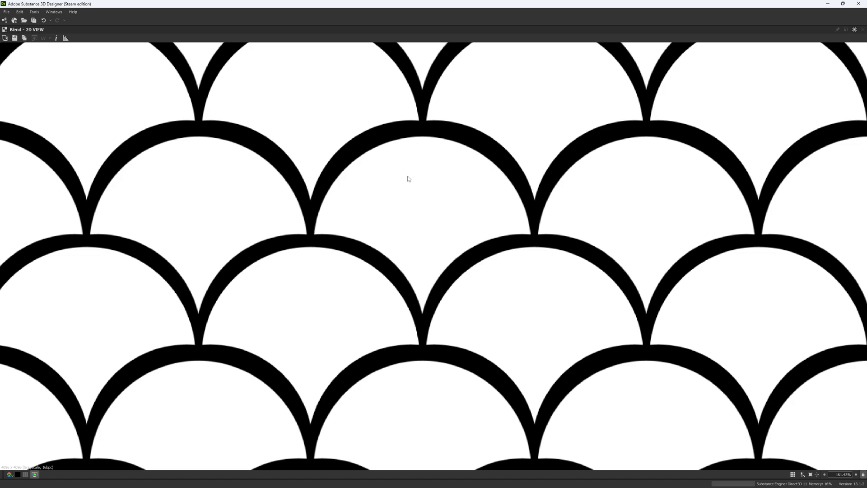
{"action": "scroll", "coordinate": [409, 179], "scroll_direction": "up", "scroll_amount": 5}
{"action": "scroll", "coordinate": [387, 253], "scroll_direction": "down", "scroll_amount": 6}
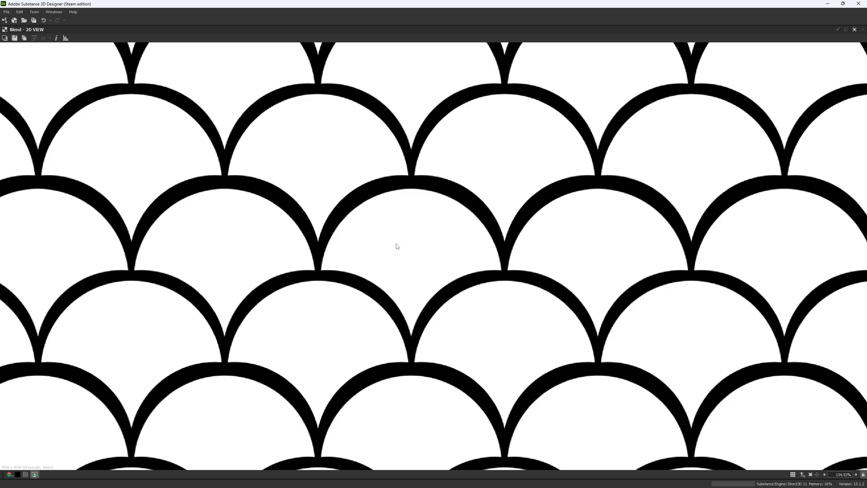
{"action": "left_click", "coordinate": [855, 30]}
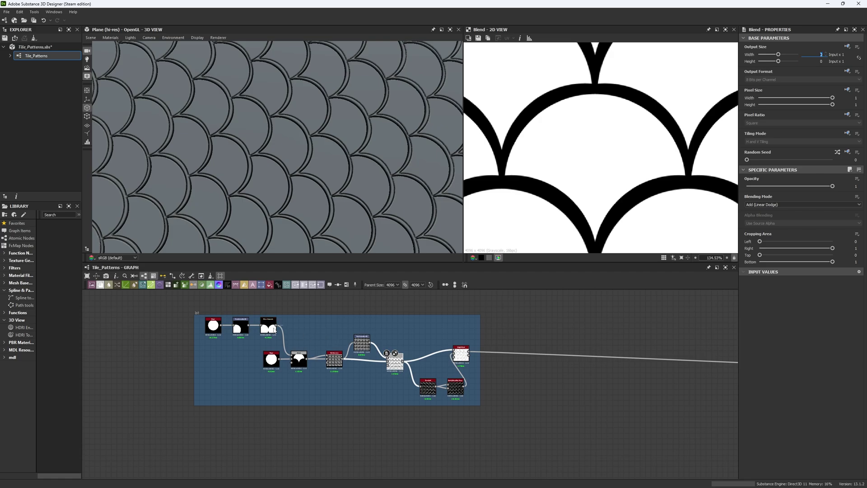
Inspect the lower Shape node's parameters and the Subtract Blend node that it feeds in the framed graph.
{"action": "middle_click_drag", "start_coordinate": [241, 457], "coordinate": [286, 403]}
{"action": "scroll", "coordinate": [287, 371], "scroll_direction": "up", "scroll_amount": 1}
{"action": "middle_click_drag", "start_coordinate": [288, 373], "coordinate": [280, 415]}
{"action": "double_click", "coordinate": [314, 331]}
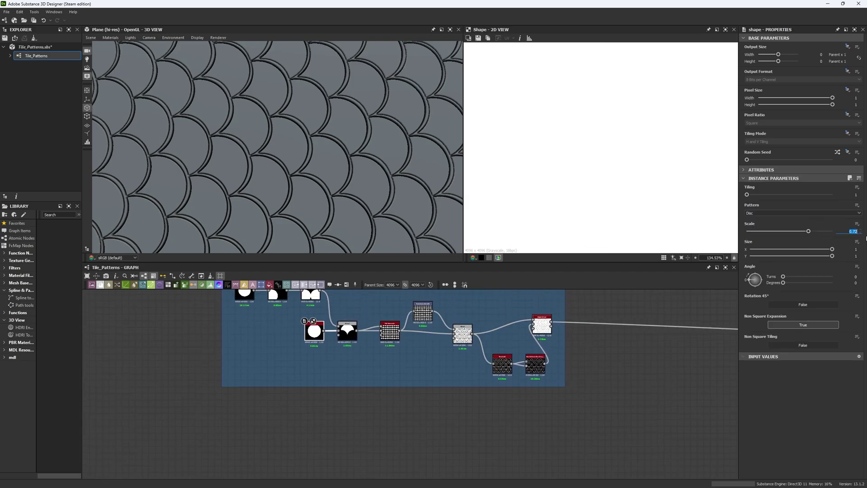
{"action": "middle_click_drag", "start_coordinate": [392, 358], "coordinate": [412, 384]}
{"action": "double_click", "coordinate": [368, 357]}
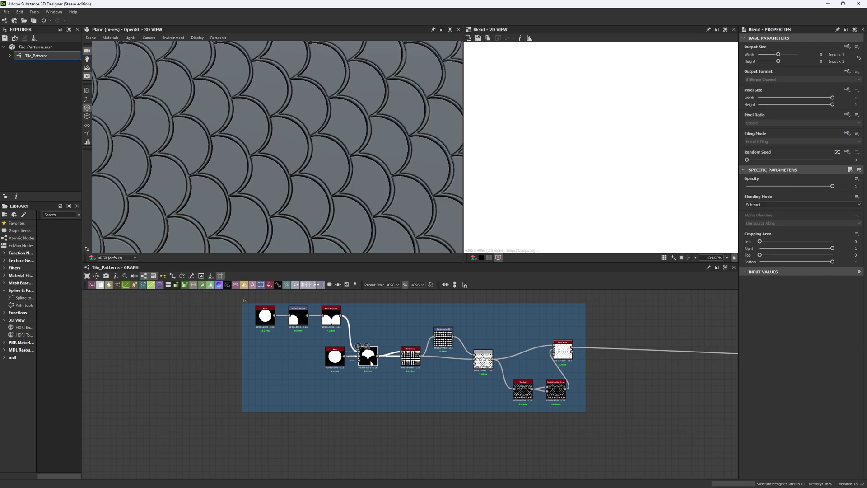
{"action": "scroll", "coordinate": [345, 362], "scroll_direction": "up", "scroll_amount": 5}
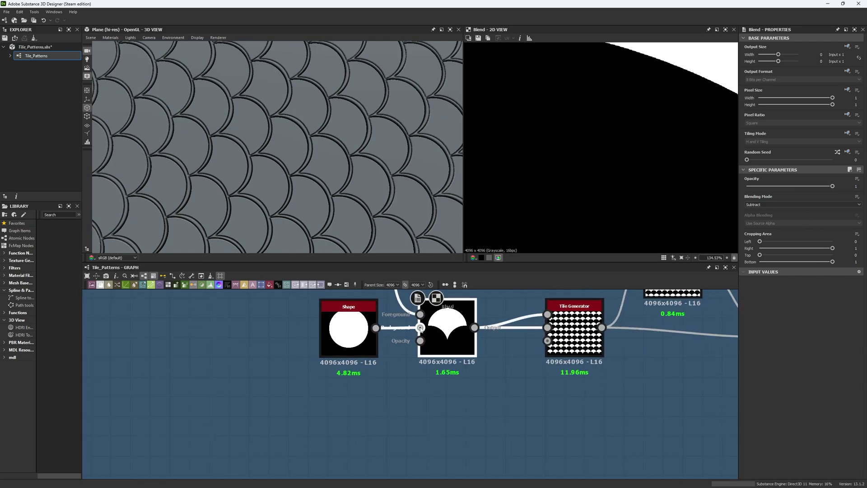
{"action": "scroll", "coordinate": [420, 328], "scroll_direction": "down", "scroll_amount": 5}
{"action": "middle_click_drag", "start_coordinate": [420, 328], "coordinate": [390, 361]}
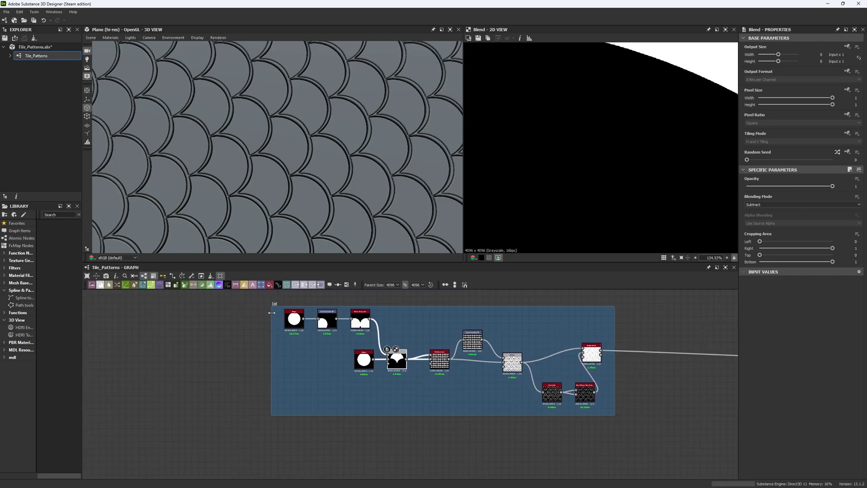
Compare the Transformation 2D, Mirror Grayscale and Blend nodes that form the single scale shape in the framed graph.
{"action": "scroll", "coordinate": [304, 322], "scroll_direction": "up", "scroll_amount": 4}
{"action": "double_click", "coordinate": [352, 323]}
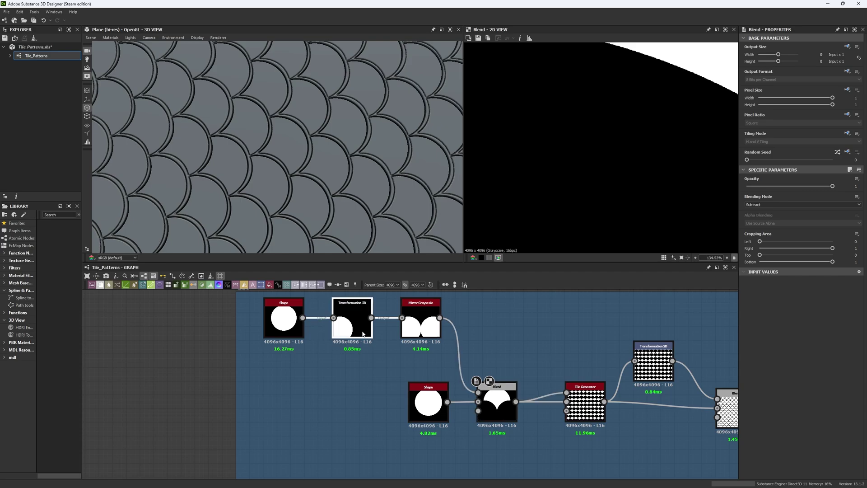
{"action": "double_click", "coordinate": [501, 404]}
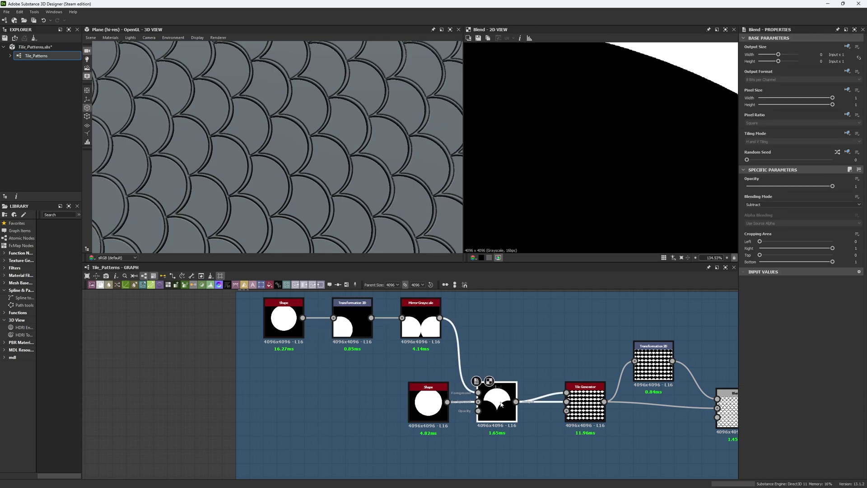
{"action": "scroll", "coordinate": [557, 129], "scroll_direction": "down", "scroll_amount": 10}
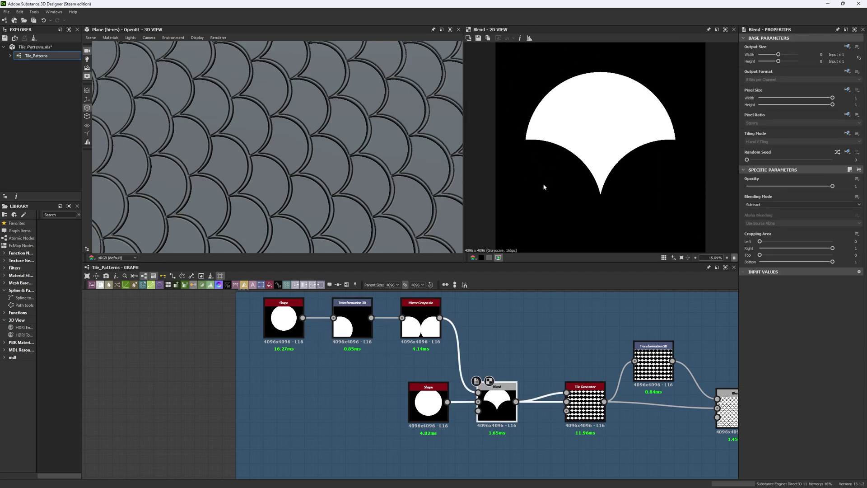
{"action": "double_click", "coordinate": [421, 320]}
{"action": "left_click_drag", "start_coordinate": [498, 401], "coordinate": [504, 400]}
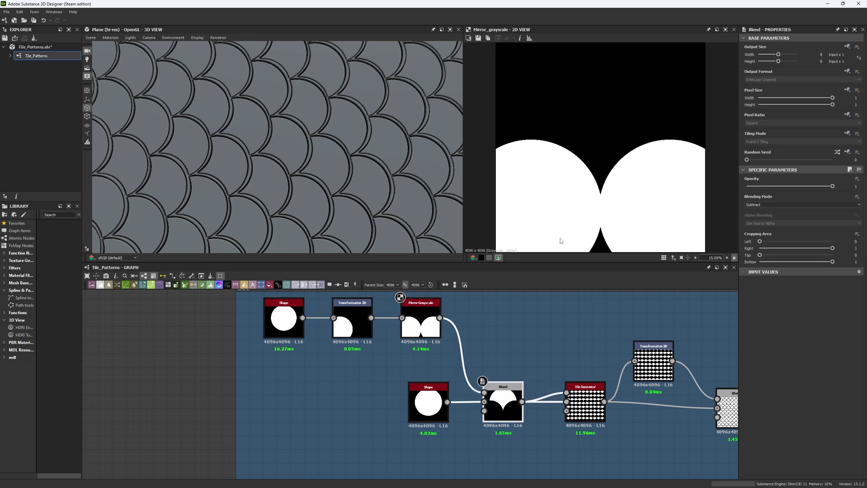
{"action": "double_click", "coordinate": [513, 396]}
{"action": "scroll", "coordinate": [453, 363], "scroll_direction": "down", "scroll_amount": 5}
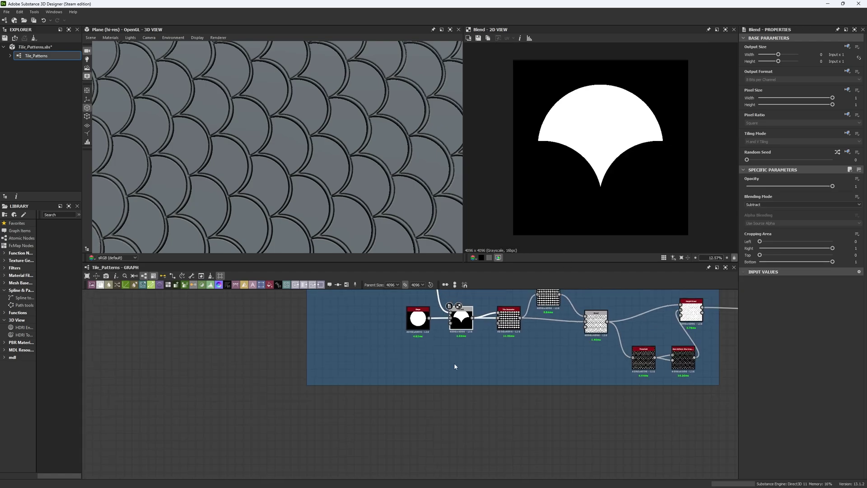
Duplicate the two disc Shape nodes from the frame into the empty graph area below it.
{"action": "left_click", "coordinate": [375, 323]}
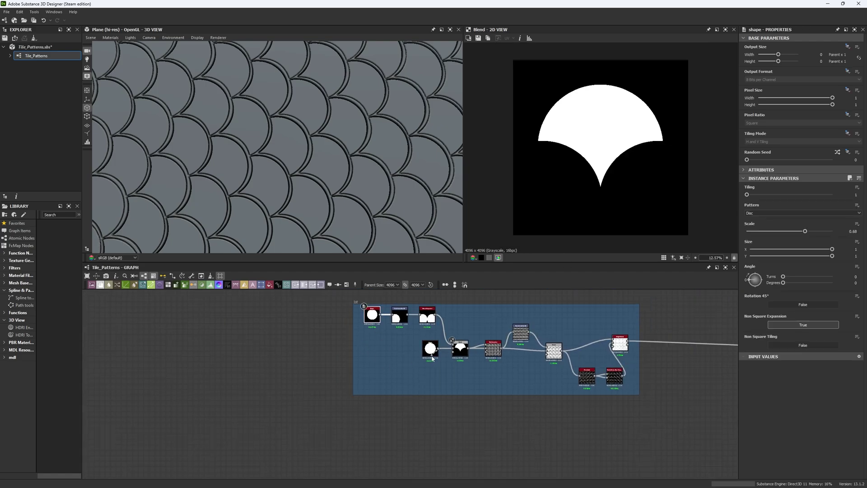
{"action": "left_click", "coordinate": [429, 356]}
{"action": "left_click", "coordinate": [373, 322], "text": "ctrl"}
{"action": "key", "text": "ctrl+c"}
{"action": "key", "text": "ctrl+v"}
{"action": "middle_click_drag", "start_coordinate": [405, 422], "coordinate": [379, 390]}
{"action": "scroll", "coordinate": [354, 404], "scroll_direction": "up", "scroll_amount": 3}
{"action": "mouse_move", "coordinate": [323, 360]}
{"action": "left_mouse_down"}
{"action": "mouse_move", "coordinate": [380, 373]}
{"action": "mouse_move", "coordinate": [323, 369]}
{"action": "left_mouse_up"}
Add a Blend node after the lower copied Shape node and set its blending mode to Subtract.
{"action": "left_click", "coordinate": [455, 418]}
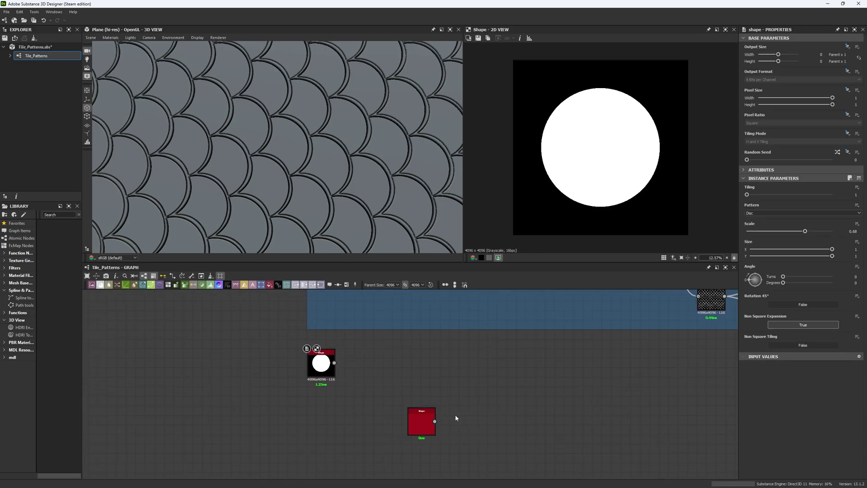
{"action": "left_click", "coordinate": [422, 423]}
{"action": "key", "text": "space"}
{"action": "type", "text": "b"}
{"action": "left_click", "coordinate": [460, 284]}
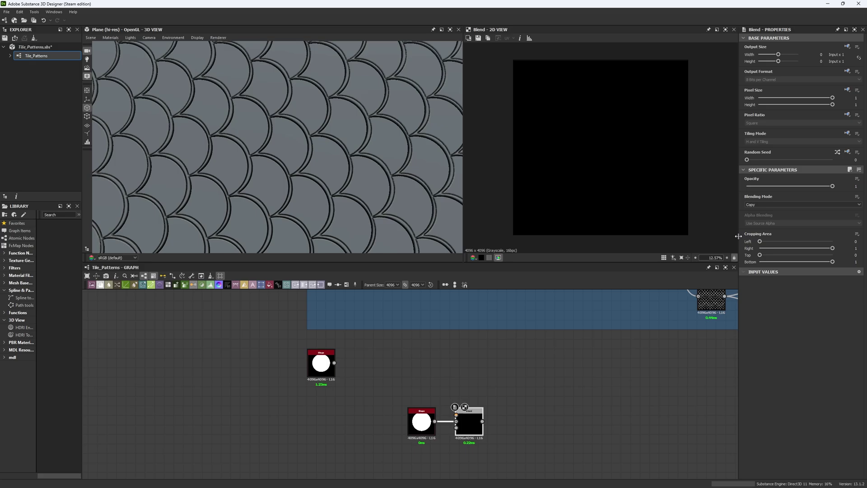
{"action": "left_click", "coordinate": [753, 205]}
{"action": "left_click", "coordinate": [760, 220]}
Add a Transformation 2D node after the upper copied Shape and connect it to the Blend node's foreground.
{"action": "left_click_drag", "start_coordinate": [334, 363], "coordinate": [376, 360]}
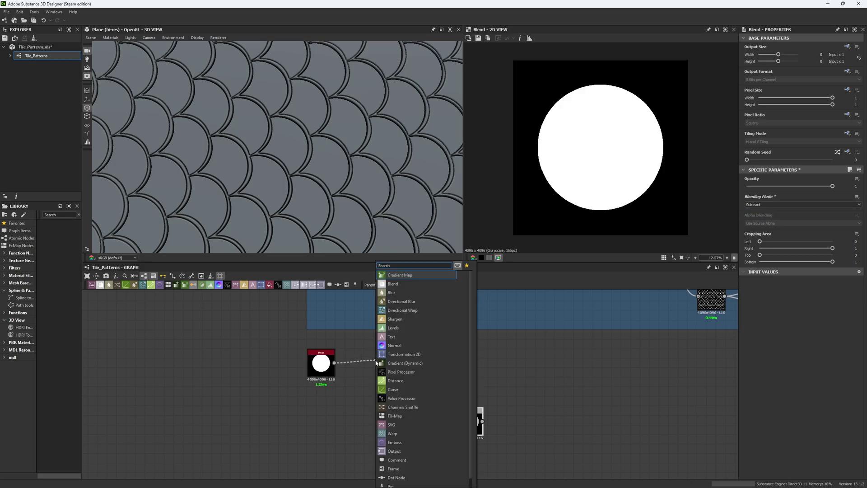
{"action": "type", "text": "tr"}
{"action": "left_click", "coordinate": [400, 278]}
{"action": "left_click_drag", "start_coordinate": [456, 414], "coordinate": [390, 366]}
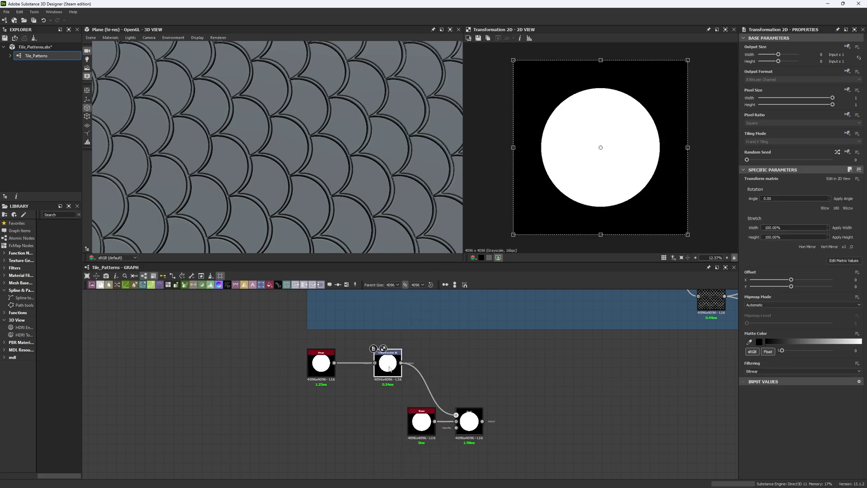
With the Blend result previewed, offset the transformed disc diagonally to about X 0.346, Y -0.346.
{"action": "double_click", "coordinate": [470, 421]}
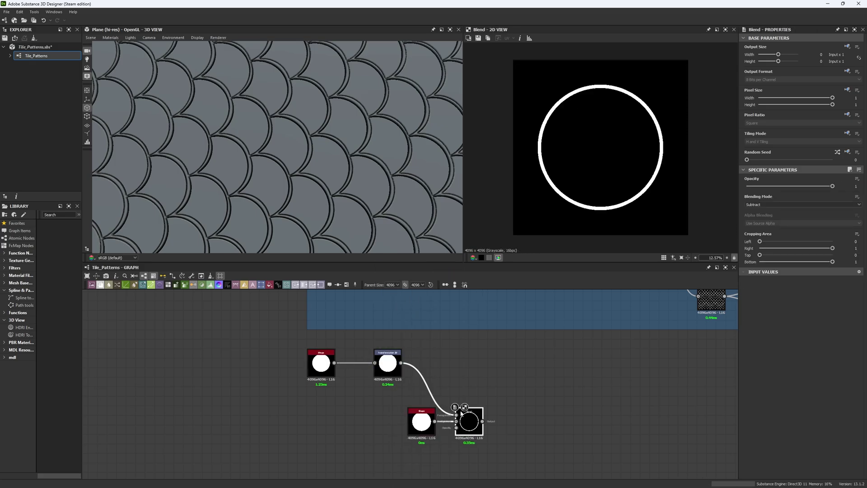
{"action": "left_click", "coordinate": [397, 367]}
{"action": "left_click_drag", "start_coordinate": [627, 140], "coordinate": [577, 202]}
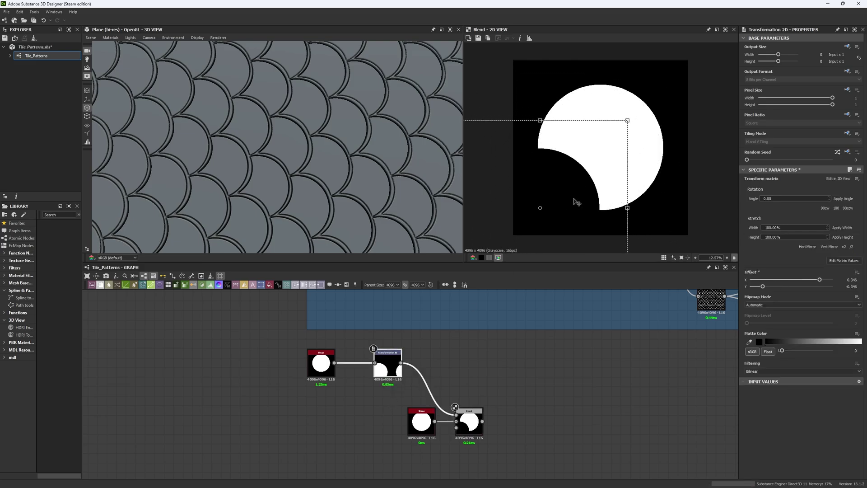
{"action": "scroll", "coordinate": [399, 371], "scroll_direction": "up", "scroll_amount": 4}
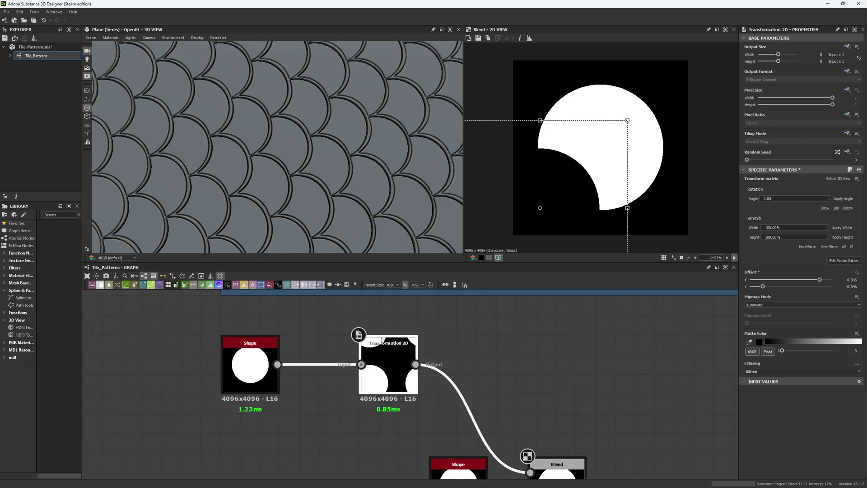
{"action": "scroll", "coordinate": [373, 352], "scroll_direction": "down", "scroll_amount": 4}
{"action": "scroll", "coordinate": [609, 164], "scroll_direction": "down", "scroll_amount": 3}
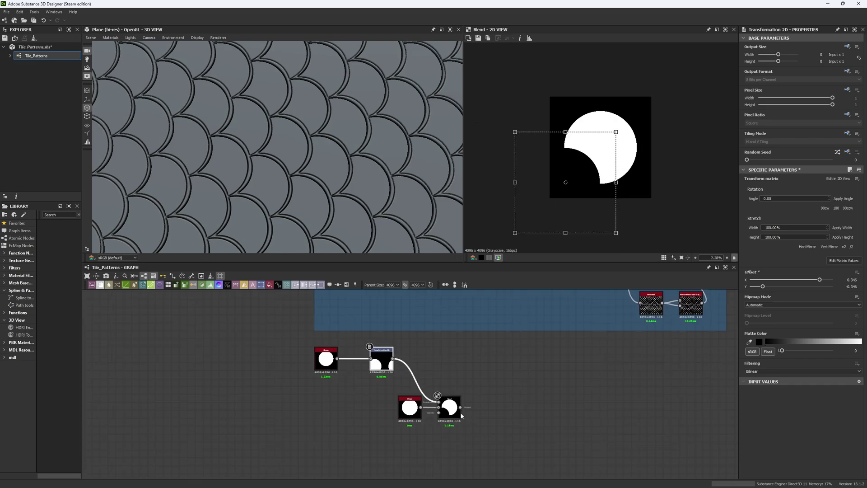
Set the Transformation 2D node's tiling mode to Absolute with No Tiling and preview the Blend node.
{"action": "double_click", "coordinate": [382, 361]}
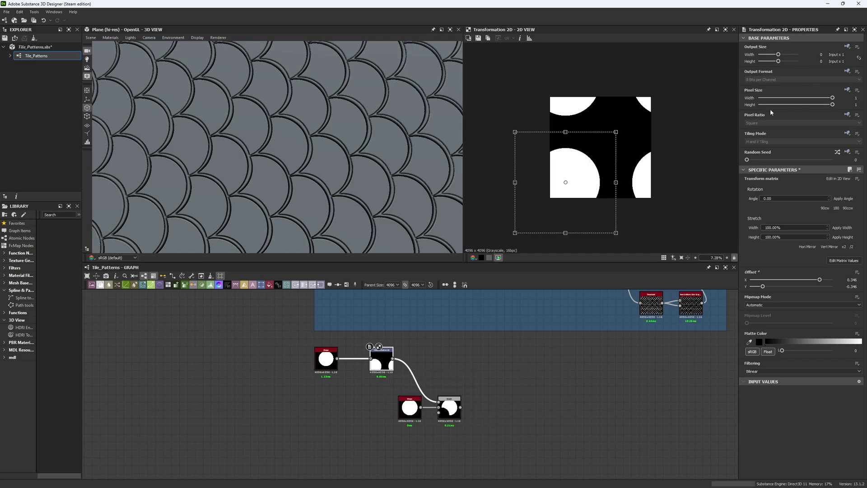
{"action": "left_click", "coordinate": [847, 135]}
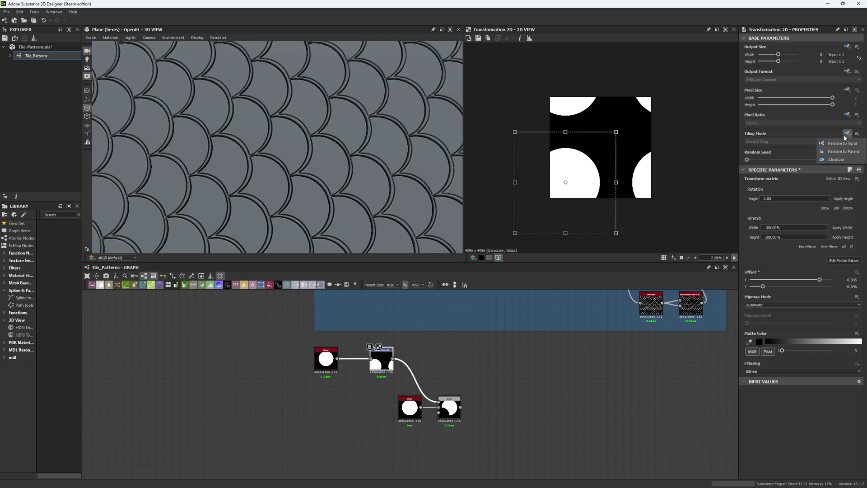
{"action": "left_click", "coordinate": [832, 161]}
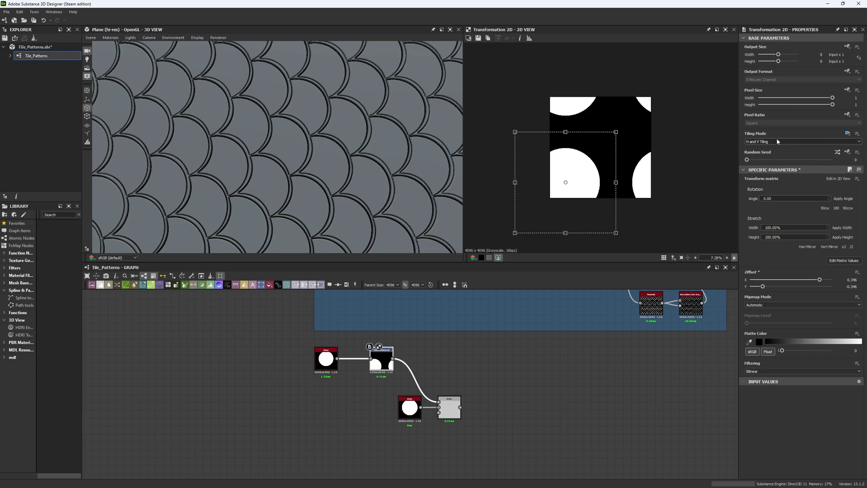
{"action": "left_click", "coordinate": [777, 141]}
{"action": "left_click", "coordinate": [765, 148]}
{"action": "left_click", "coordinate": [450, 408]}
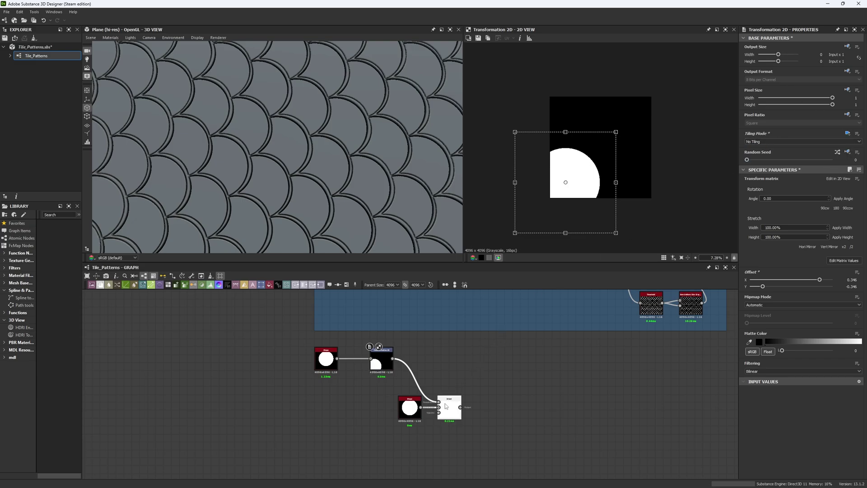
Insert a Mirror Grayscale node between the Transformation 2D and Blend nodes and preview the Blend output.
{"action": "scroll", "coordinate": [401, 358], "scroll_direction": "up", "scroll_amount": 3}
{"action": "left_click", "coordinate": [369, 359]}
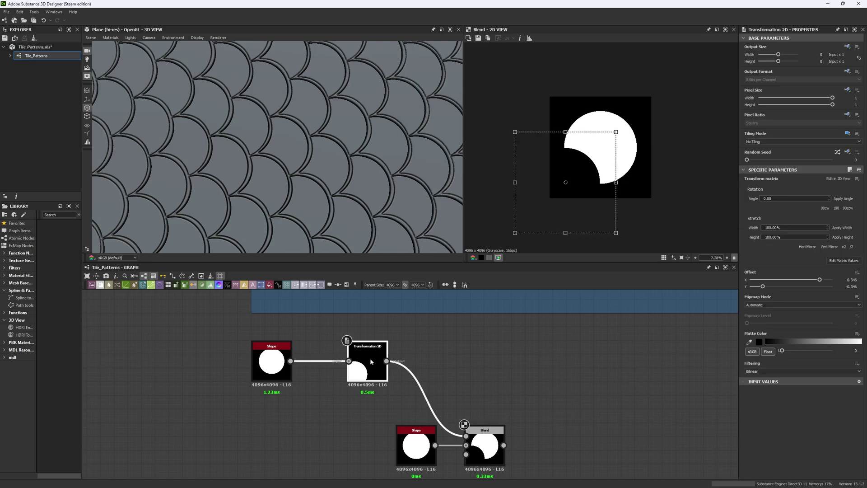
{"action": "key", "text": "space"}
{"action": "type", "text": "mi"}
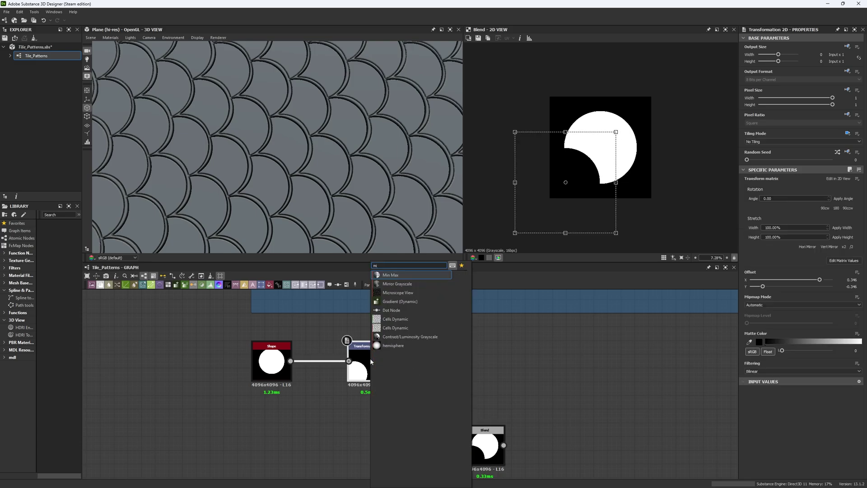
{"action": "key", "text": "Down"}
{"action": "key", "text": "Return"}
{"action": "double_click", "coordinate": [485, 447]}
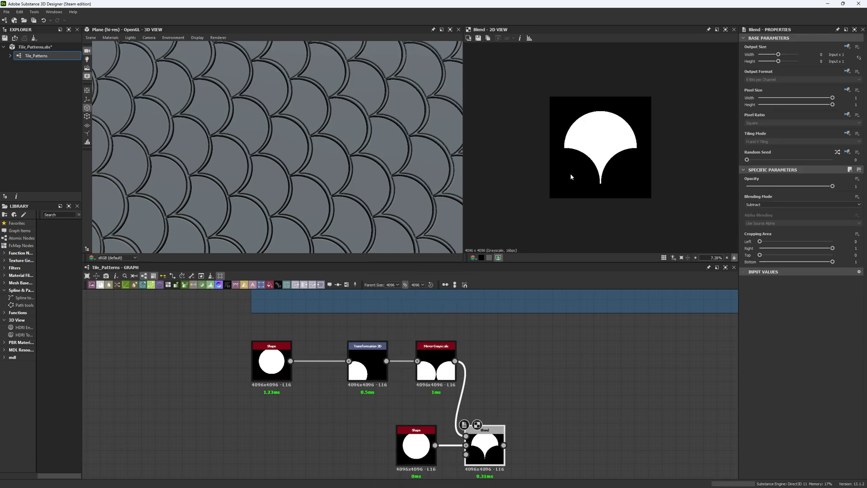
Adjust the Transformation 2D offset to about X 0.3326, Y -0.2856 to shorten the scale's lower tip.
{"action": "left_click", "coordinate": [368, 363]}
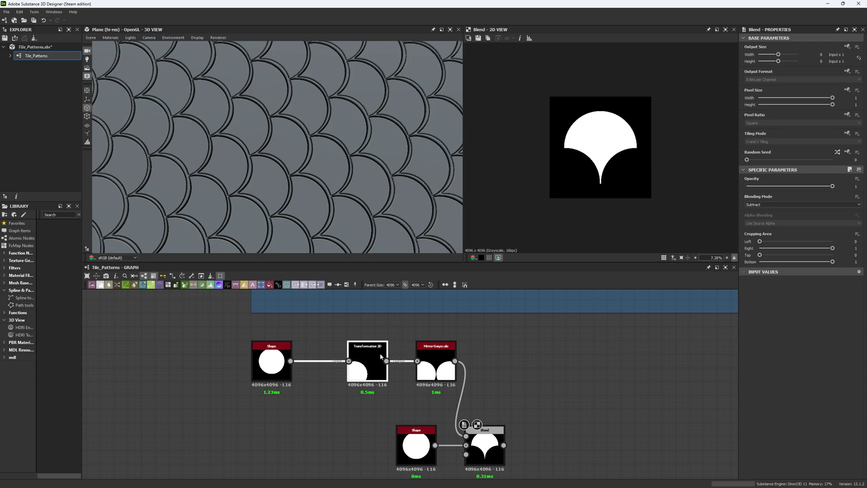
{"action": "left_click_drag", "start_coordinate": [573, 149], "coordinate": [572, 143]}
{"action": "right_click", "coordinate": [571, 144]}
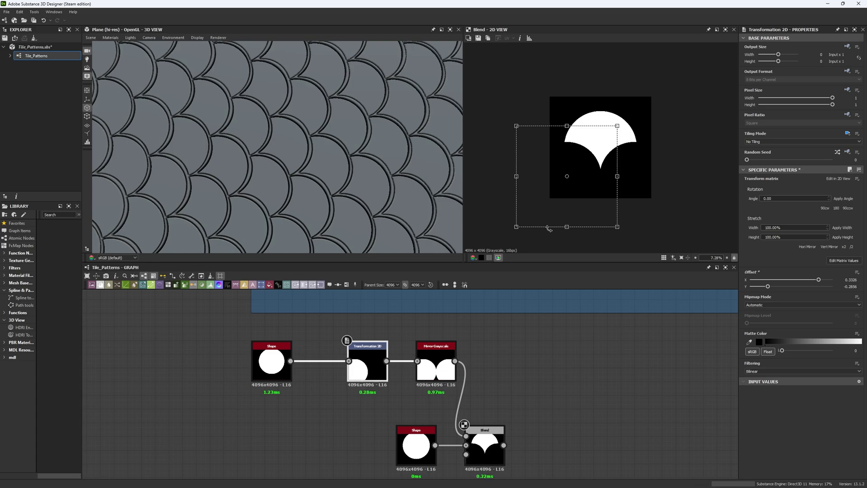
Duplicate the framed Tile Generator node and place the copy near the new Blend node.
{"action": "scroll", "coordinate": [596, 383], "scroll_direction": "down", "scroll_amount": 3}
{"action": "middle_click_drag", "start_coordinate": [596, 383], "coordinate": [452, 409]}
{"action": "left_click", "coordinate": [454, 303]}
{"action": "key", "text": "ctrl+c"}
{"action": "key", "text": "ctrl+v"}
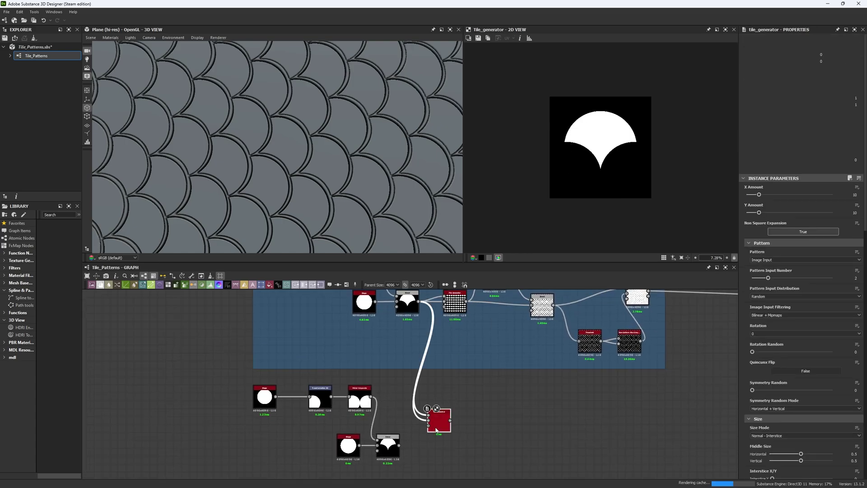
Connect the new Blend node's output to the copied Tile Generator's first two inputs and position the node beside it.
{"action": "scroll", "coordinate": [426, 428], "scroll_direction": "up", "scroll_amount": 5}
{"action": "middle_click_drag", "start_coordinate": [385, 434], "coordinate": [376, 370]}
{"action": "left_click_drag", "start_coordinate": [444, 356], "coordinate": [467, 392]}
{"action": "left_click_drag", "start_coordinate": [448, 361], "coordinate": [448, 379]}
{"action": "left_click_drag", "start_coordinate": [469, 377], "coordinate": [469, 389]}
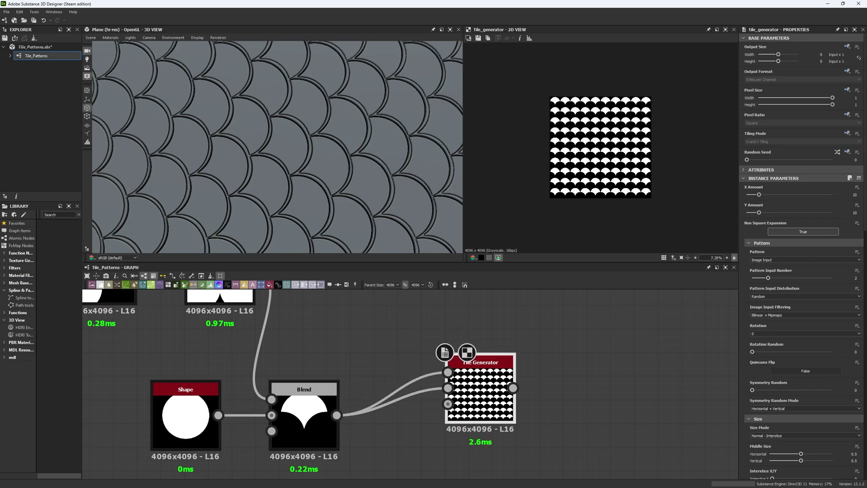
Review the copied Tile Generator's size and position parameters and move the node closer to the new Blend node.
{"action": "scroll", "coordinate": [784, 379], "scroll_direction": "down", "scroll_amount": 7}
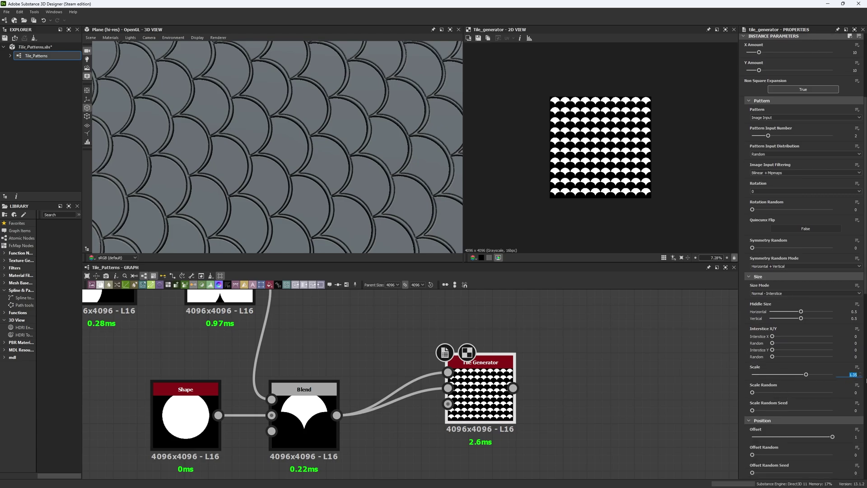
{"action": "scroll", "coordinate": [770, 395], "scroll_direction": "down", "scroll_amount": 2}
{"action": "scroll", "coordinate": [523, 334], "scroll_direction": "down", "scroll_amount": 3}
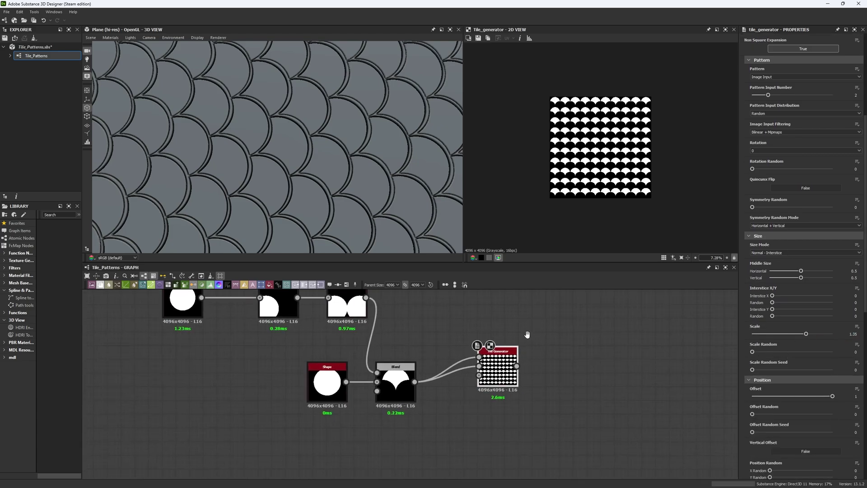
{"action": "middle_click_drag", "start_coordinate": [527, 335], "coordinate": [460, 321]}
{"action": "left_click_drag", "start_coordinate": [432, 341], "coordinate": [405, 356]}
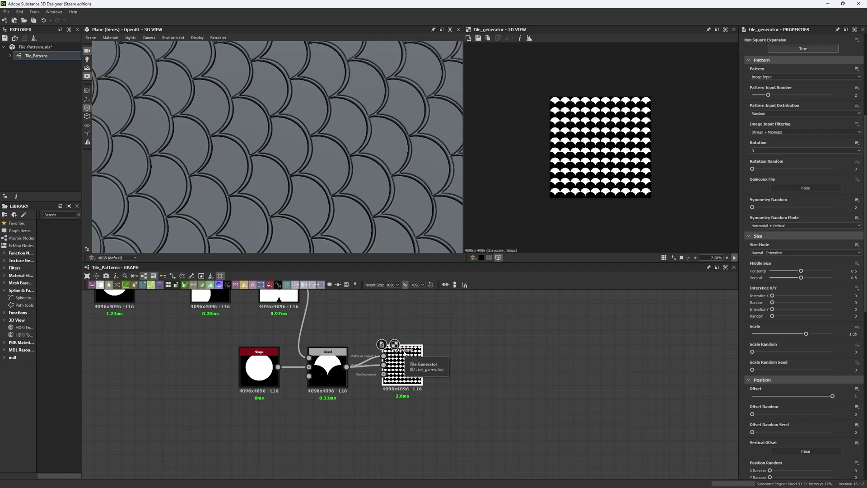
Add a Blend node after the copied Tile Generator and set its blending mode to Add (Linear Dodge).
{"action": "key", "text": "space"}
{"action": "left_click", "coordinate": [431, 294]}
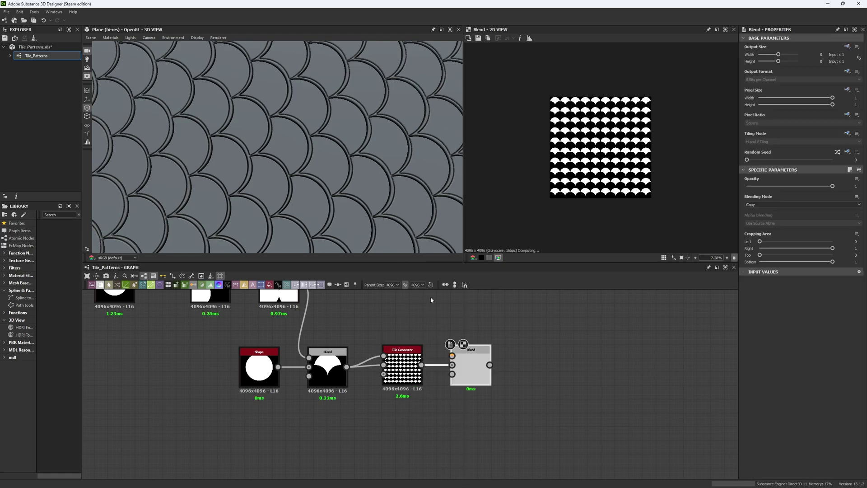
{"action": "left_click", "coordinate": [761, 205]}
{"action": "left_click", "coordinate": [760, 218]}
{"action": "left_click", "coordinate": [760, 205]}
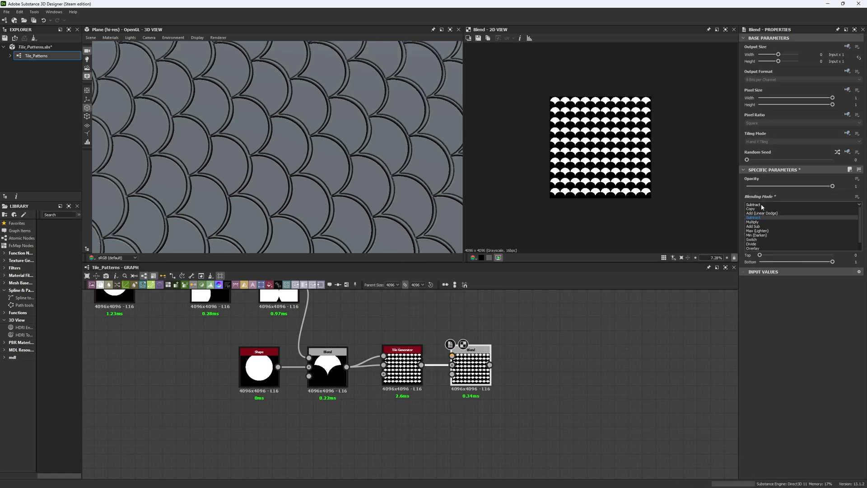
{"action": "left_click", "coordinate": [763, 215]}
Branch a Transformation 2D node off the Tile Generator, connect it to the Add Blend's foreground input and preview the Blend.
{"action": "middle_click_drag", "start_coordinate": [498, 373], "coordinate": [453, 403]}
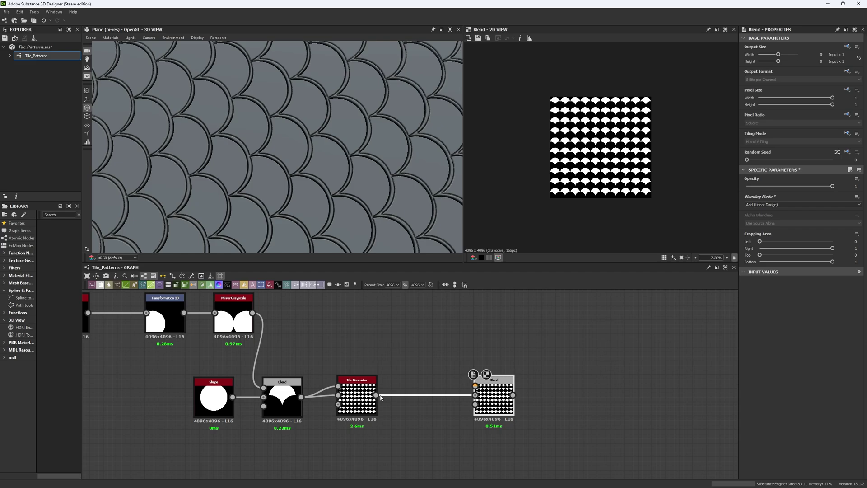
{"action": "left_click_drag", "start_coordinate": [377, 396], "coordinate": [408, 357]}
{"action": "type", "text": "tr"}
{"action": "left_click", "coordinate": [441, 276]}
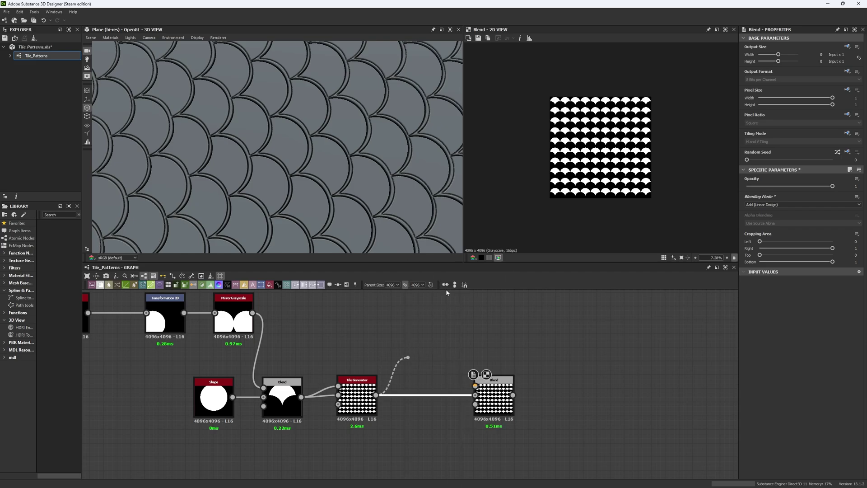
{"action": "double_click", "coordinate": [494, 389]}
{"action": "left_click_drag", "start_coordinate": [475, 386], "coordinate": [441, 355]}
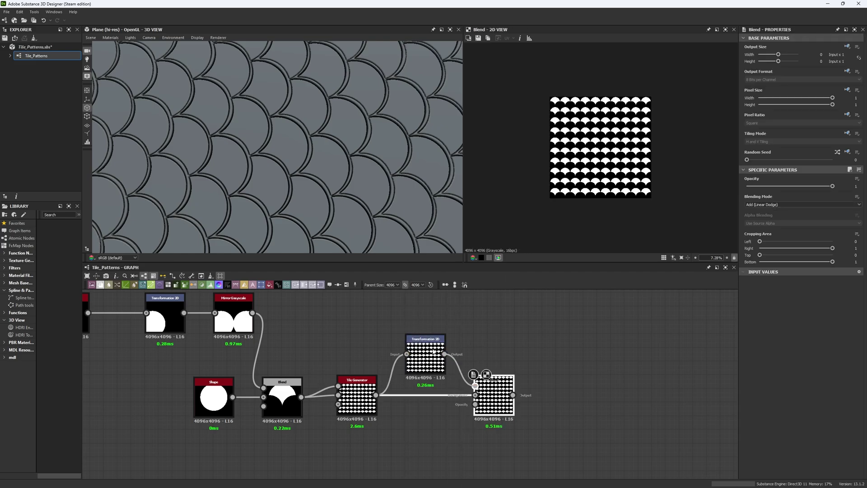
Offset the new Transformation 2D to about X 0.0503, Y -0.0495 so the scale rows interlock, undoing any extra shift.
{"action": "scroll", "coordinate": [568, 178], "scroll_direction": "up", "scroll_amount": 5}
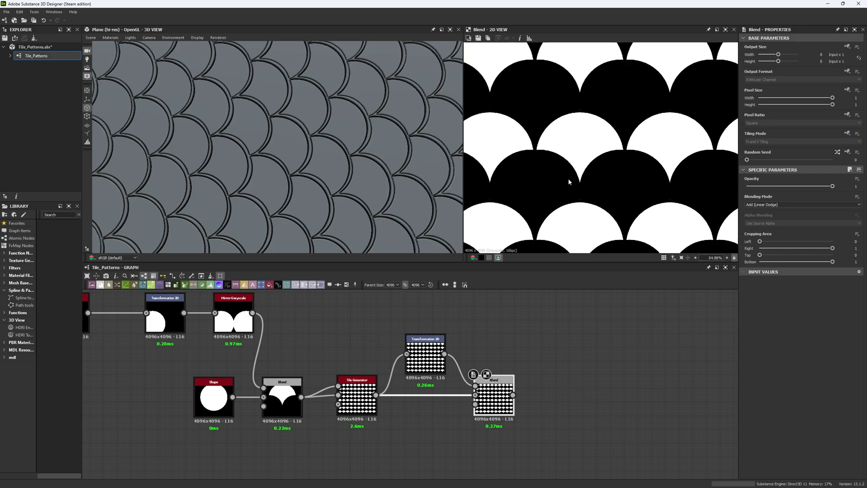
{"action": "scroll", "coordinate": [568, 178], "scroll_direction": "up", "scroll_amount": 1}
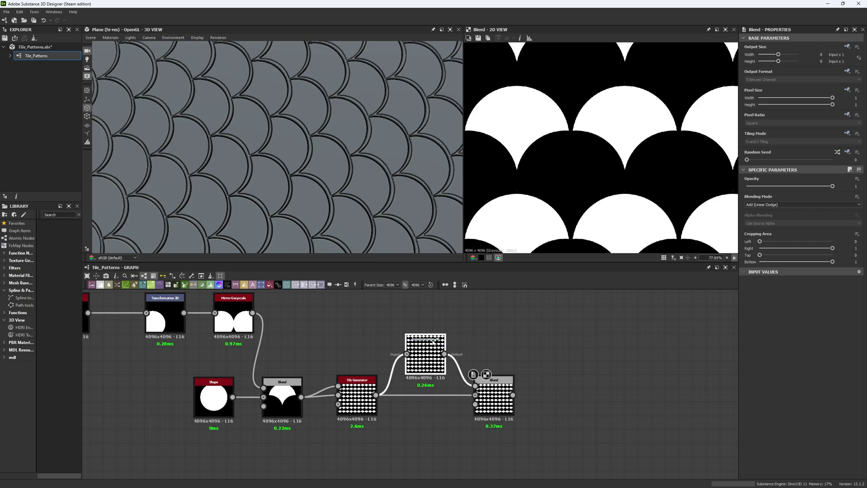
{"action": "left_click", "coordinate": [424, 356]}
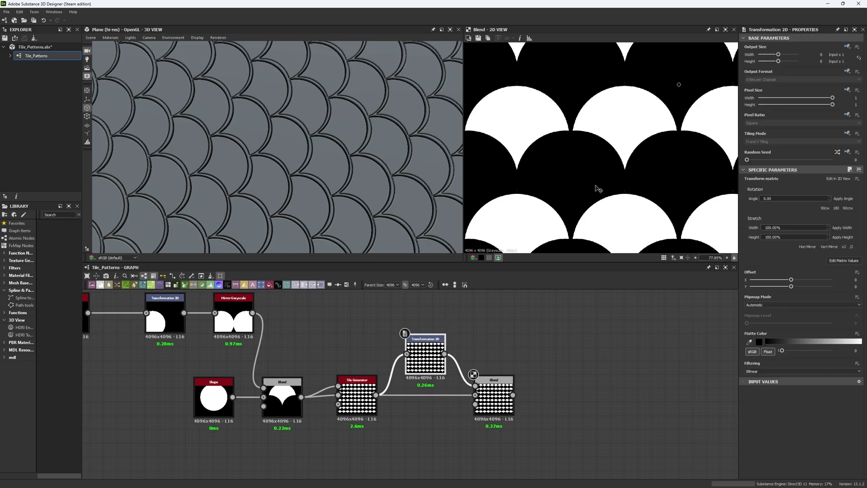
{"action": "left_click_drag", "start_coordinate": [635, 98], "coordinate": [575, 169]}
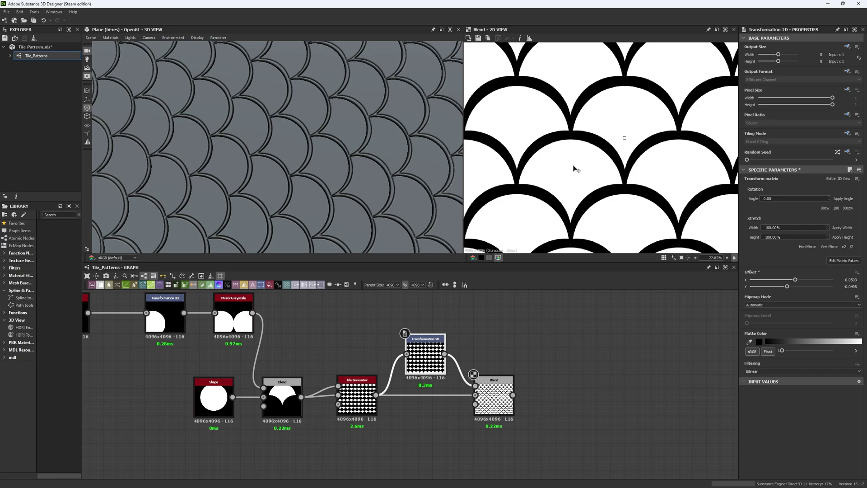
{"action": "scroll", "coordinate": [588, 168], "scroll_direction": "up", "scroll_amount": 4}
{"action": "scroll", "coordinate": [663, 174], "scroll_direction": "down", "scroll_amount": 8}
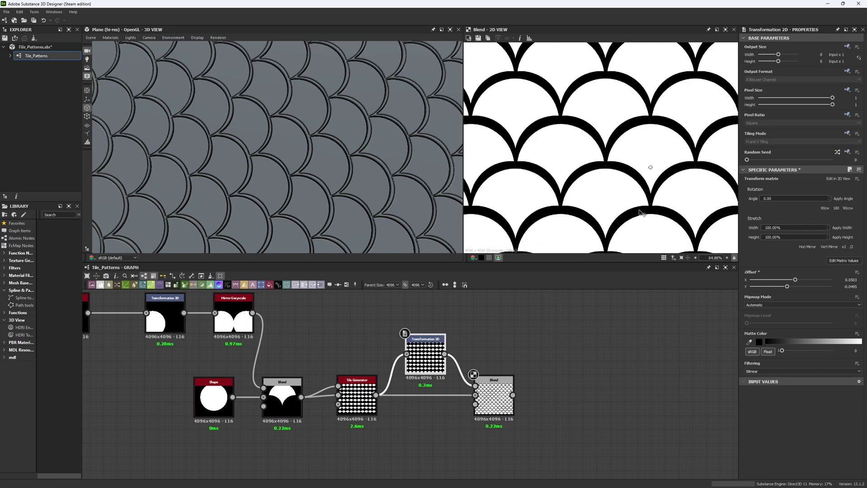
{"action": "scroll", "coordinate": [626, 187], "scroll_direction": "up", "scroll_amount": 4}
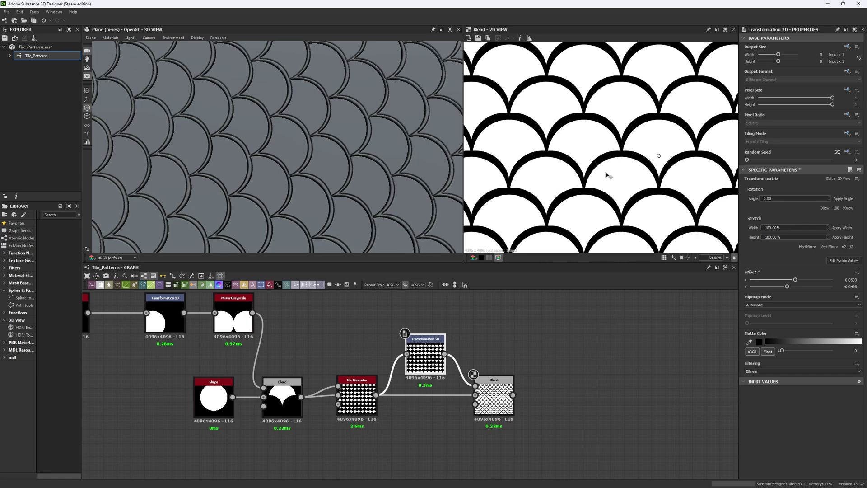
{"action": "left_click_drag", "start_coordinate": [625, 176], "coordinate": [627, 179]}
{"action": "key", "text": "ctrl+z"}
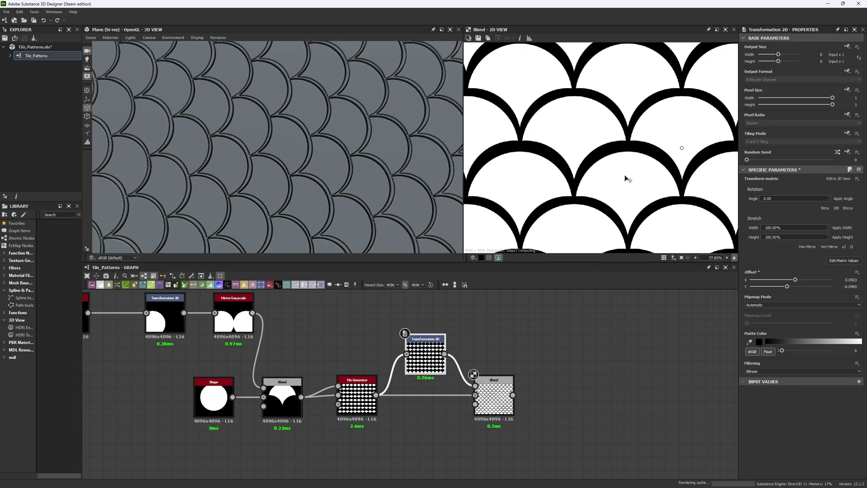
Add a Threshold node fed by the output of the Add (Linear Dodge) Blend node.
{"action": "scroll", "coordinate": [606, 202], "scroll_direction": "down", "scroll_amount": 4}
{"action": "key", "text": "f"}
{"action": "middle_click_drag", "start_coordinate": [579, 351], "coordinate": [514, 392]}
{"action": "scroll", "coordinate": [524, 369], "scroll_direction": "down", "scroll_amount": 4}
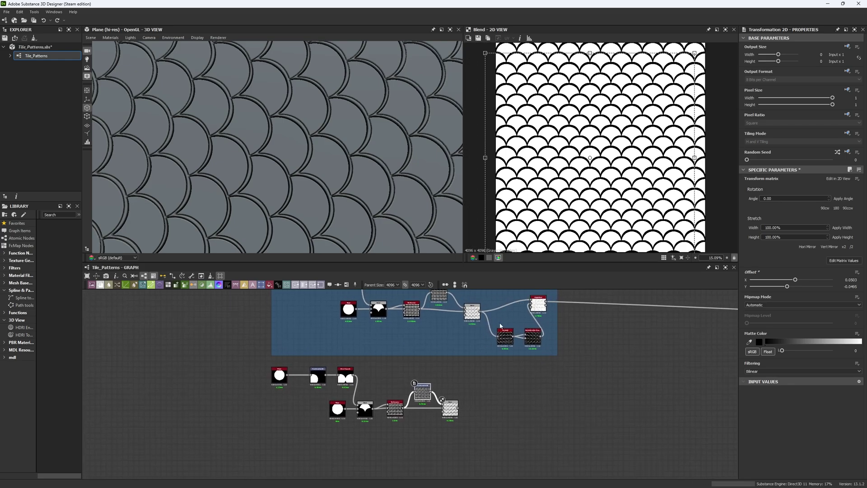
{"action": "middle_click_drag", "start_coordinate": [460, 403], "coordinate": [463, 388]}
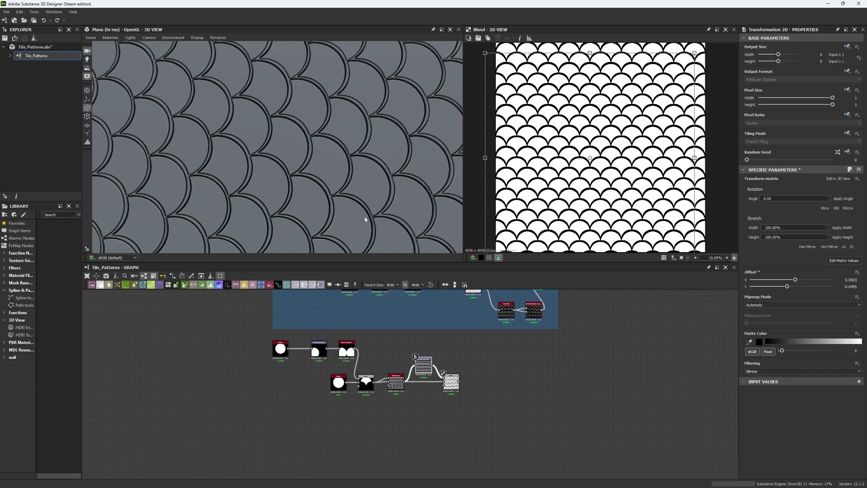
{"action": "middle_click_drag", "start_coordinate": [490, 357], "coordinate": [467, 361]}
{"action": "scroll", "coordinate": [467, 361], "scroll_direction": "up", "scroll_amount": 2}
{"action": "scroll", "coordinate": [425, 406], "scroll_direction": "up", "scroll_amount": 3}
{"action": "left_click_drag", "start_coordinate": [424, 391], "coordinate": [458, 399]}
{"action": "type", "text": "threshold"}
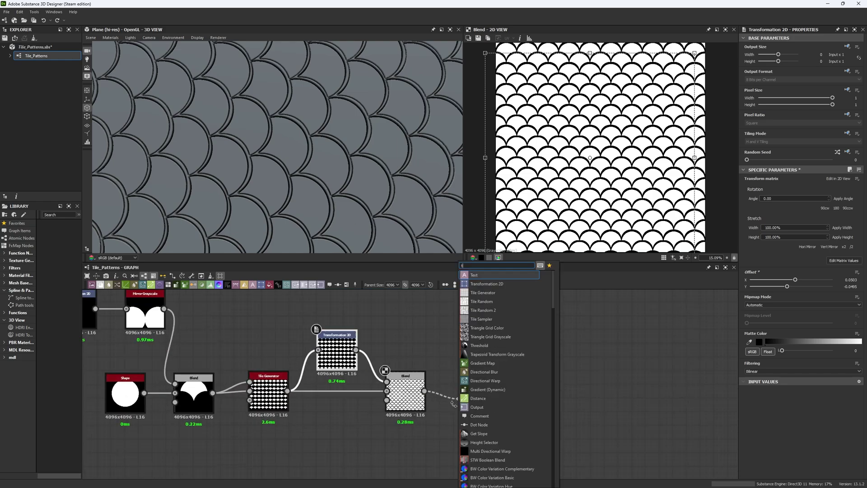
{"action": "key", "text": "Return"}
Set the Threshold mode to Lower and raise its threshold to 0.29 to remove the dots in the outlines.
{"action": "left_click", "coordinate": [770, 212]}
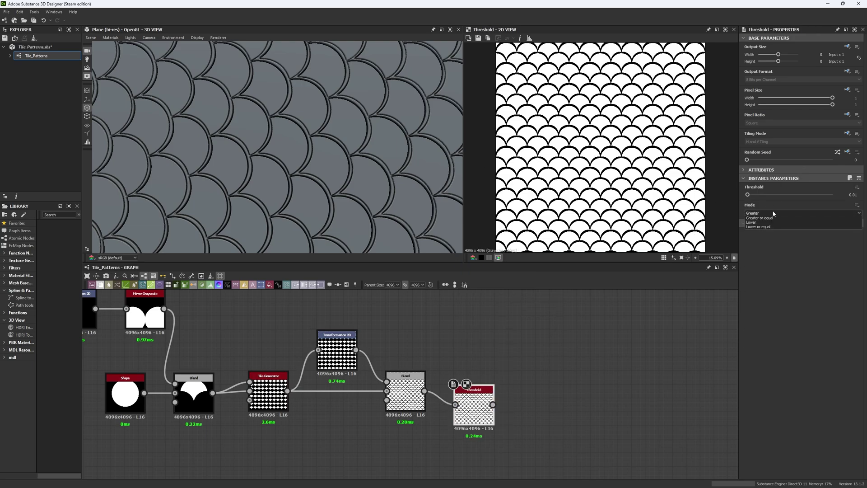
{"action": "left_click", "coordinate": [763, 225]}
{"action": "scroll", "coordinate": [548, 183], "scroll_direction": "up", "scroll_amount": 3}
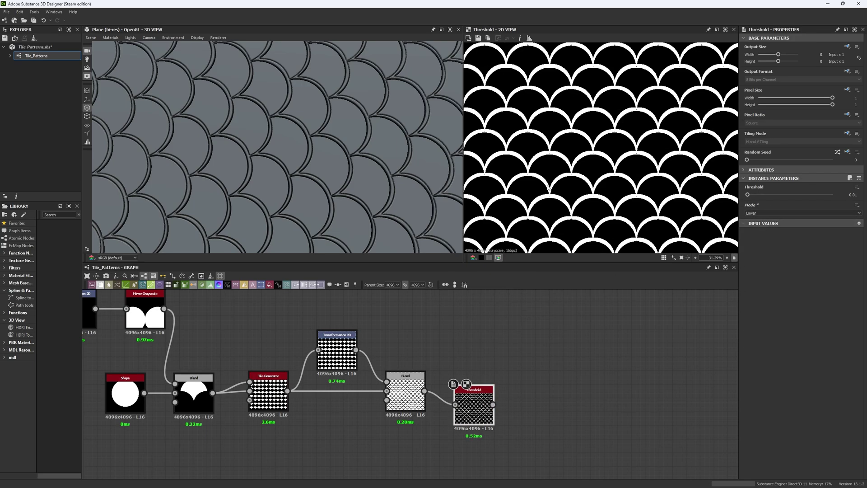
{"action": "scroll", "coordinate": [530, 225], "scroll_direction": "up", "scroll_amount": 8}
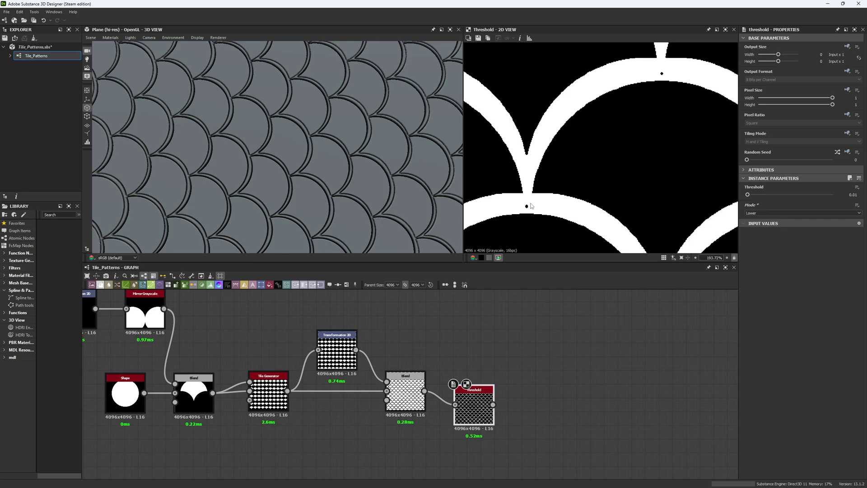
{"action": "left_click_drag", "start_coordinate": [748, 195], "coordinate": [771, 194]}
Add a Non-Uniform Blur Grayscale node fed by the Threshold output.
{"action": "scroll", "coordinate": [555, 188], "scroll_direction": "down", "scroll_amount": 6}
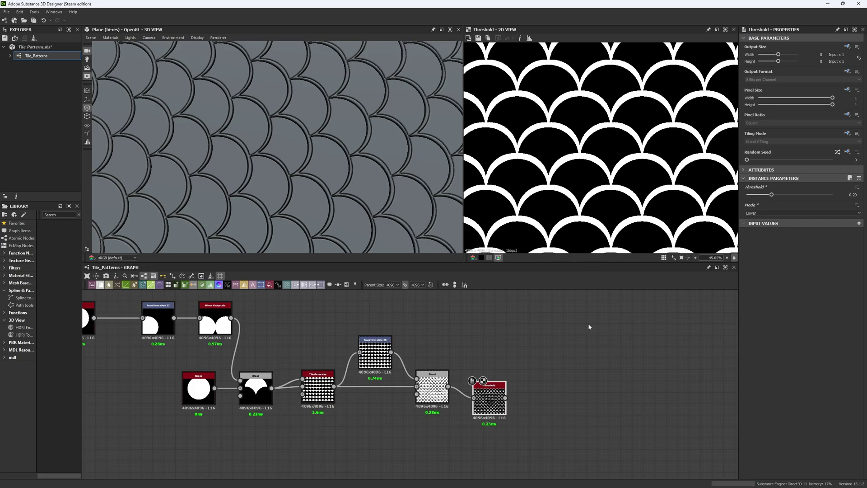
{"action": "left_click_drag", "start_coordinate": [470, 380], "coordinate": [492, 376]}
{"action": "type", "text": "non"}
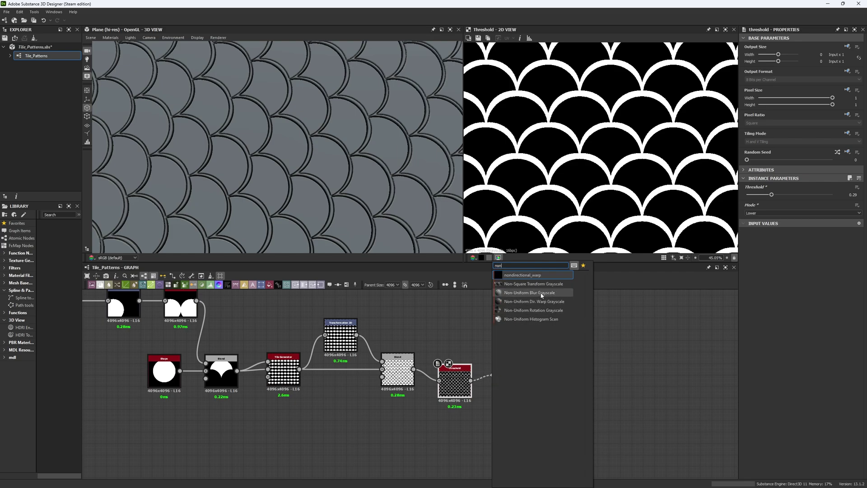
{"action": "left_click", "coordinate": [542, 293]}
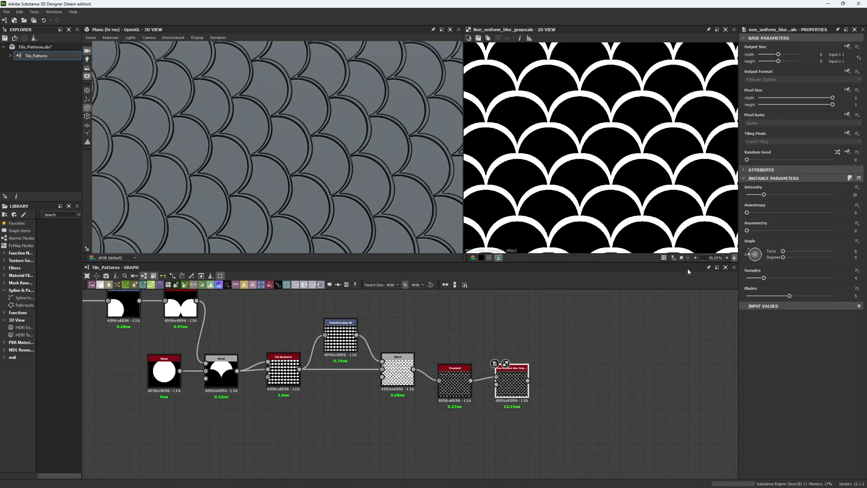
Set the blur's Samples and Blades to 9, connect the Threshold to its second input and adjust its intensity.
{"action": "left_click_drag", "start_coordinate": [797, 280], "coordinate": [834, 279]}
{"action": "left_click_drag", "start_coordinate": [504, 387], "coordinate": [505, 387]}
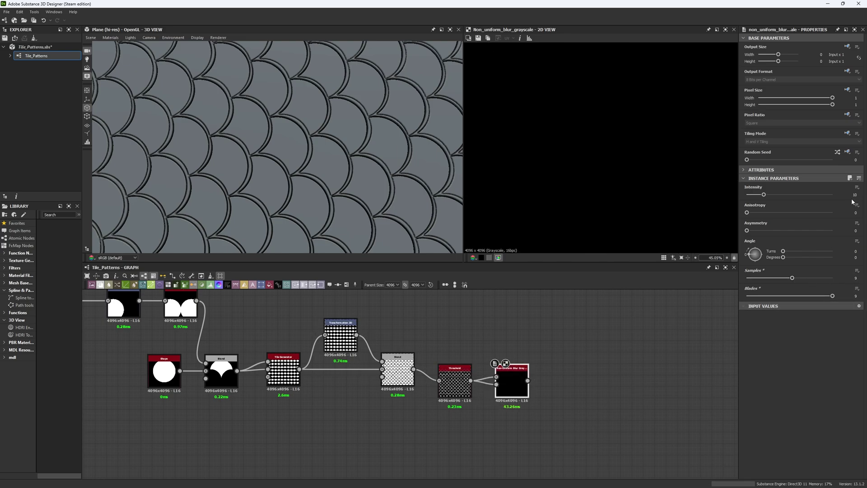
{"action": "key", "text": "Return"}
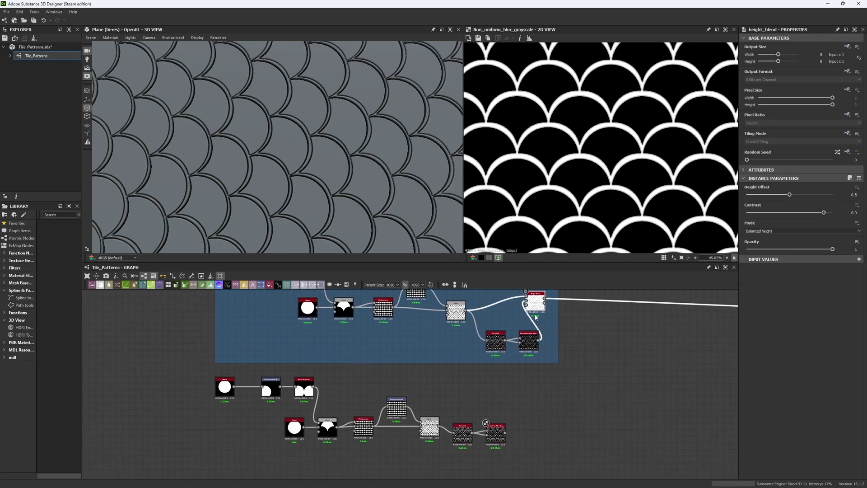
Feed a copied Height Blend node with the new Blend as Height Top and the Non-Uniform Blur as Height Bottom, and preview it.
{"action": "scroll", "coordinate": [520, 435], "scroll_direction": "up", "scroll_amount": 4}
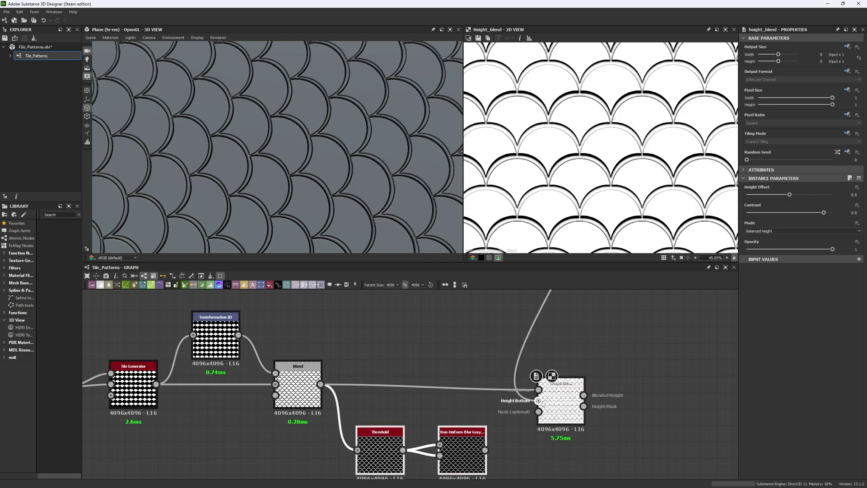
{"action": "left_click_drag", "start_coordinate": [487, 450], "coordinate": [486, 450]}
{"action": "double_click", "coordinate": [552, 412]}
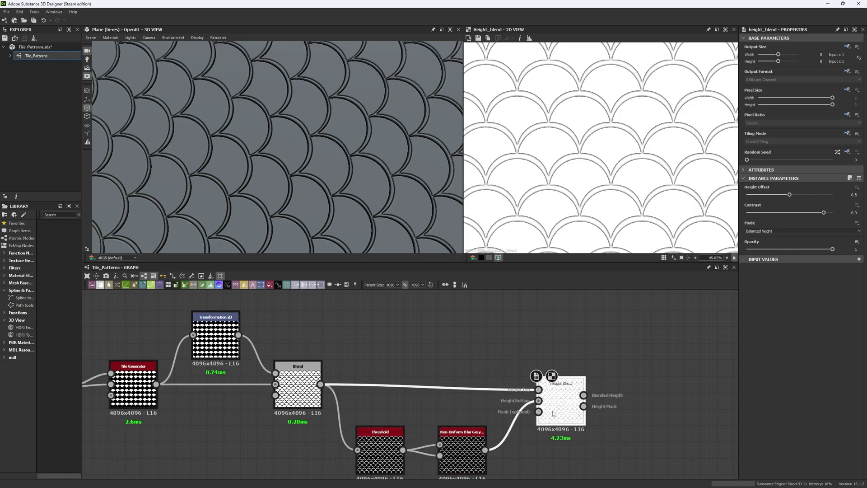
Move the framed Height Blend's outgoing connection to the new Height Blend and inspect the scale pattern on the 3D plane.
{"action": "scroll", "coordinate": [563, 322], "scroll_direction": "down", "scroll_amount": 6}
{"action": "middle_click_drag", "start_coordinate": [566, 305], "coordinate": [525, 399]}
{"action": "scroll", "coordinate": [525, 400], "scroll_direction": "down", "scroll_amount": 2}
{"action": "left_click_drag", "start_coordinate": [526, 372], "coordinate": [522, 435], "text": "shift"}
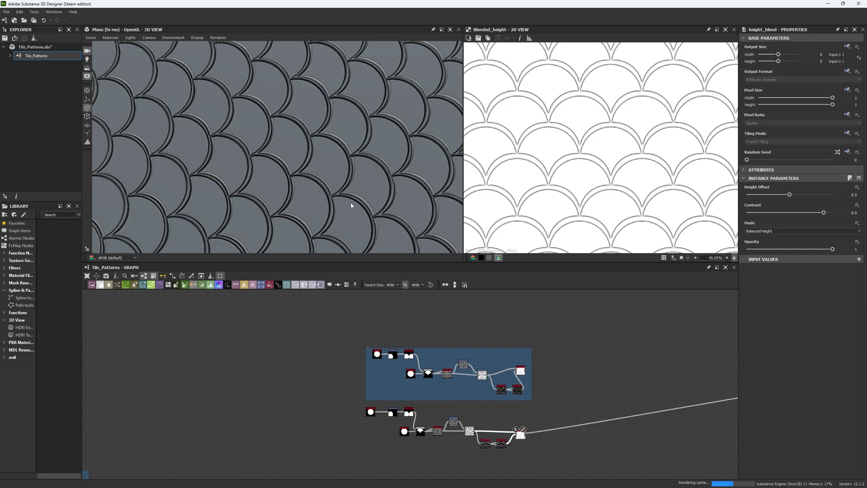
{"action": "scroll", "coordinate": [338, 208], "scroll_direction": "down", "scroll_amount": 5}
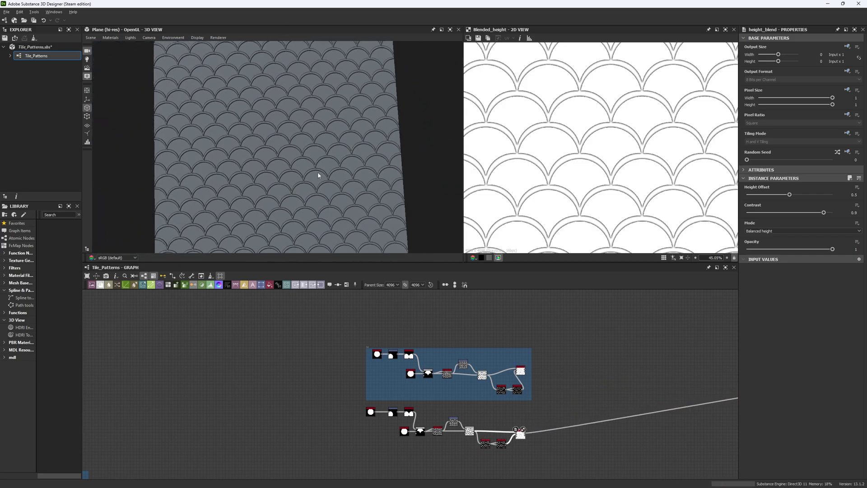